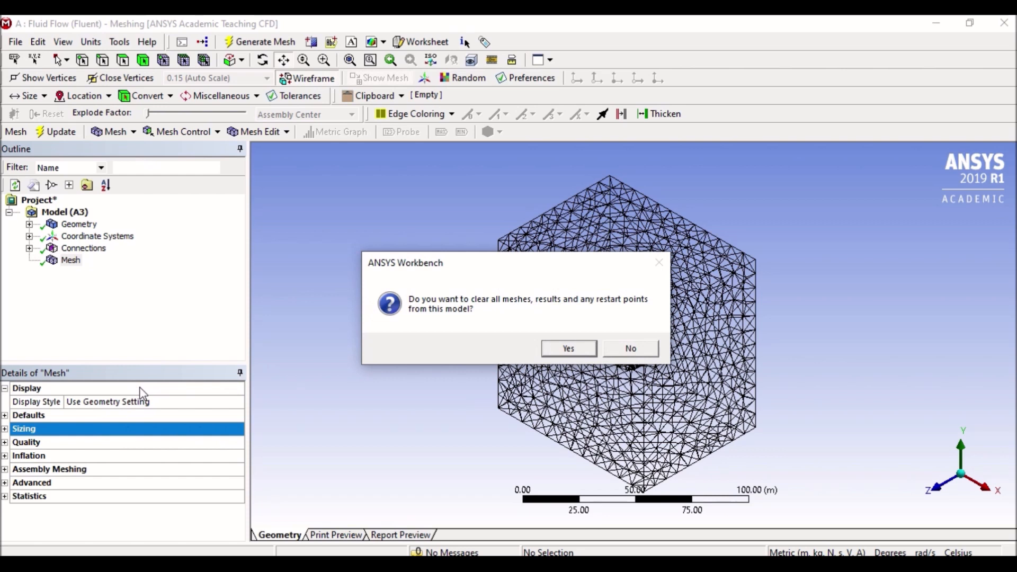
- Confirm clearing the existing mesh data, and insert a Method control under Mesh with its geometry scope open for selection
{"action": "left_click", "coordinate": [568, 348]}
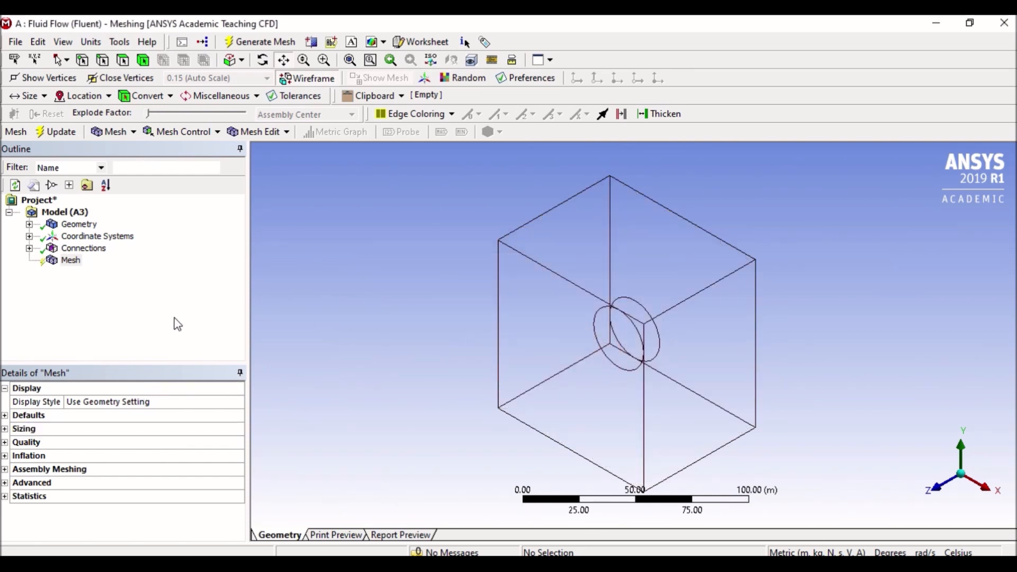
{"action": "right_click", "coordinate": [69, 264]}
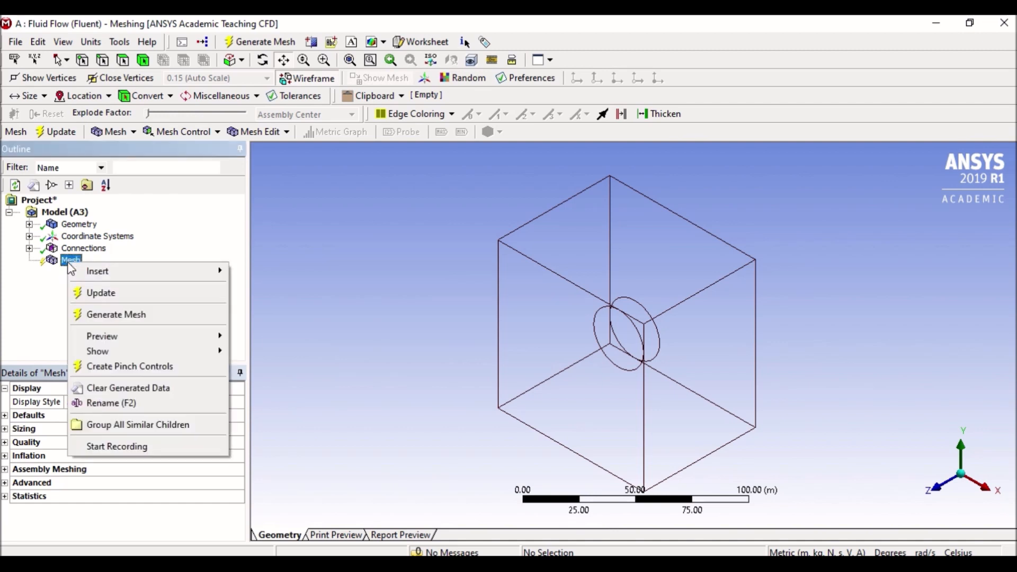
{"action": "mouse_move", "coordinate": [115, 278]}
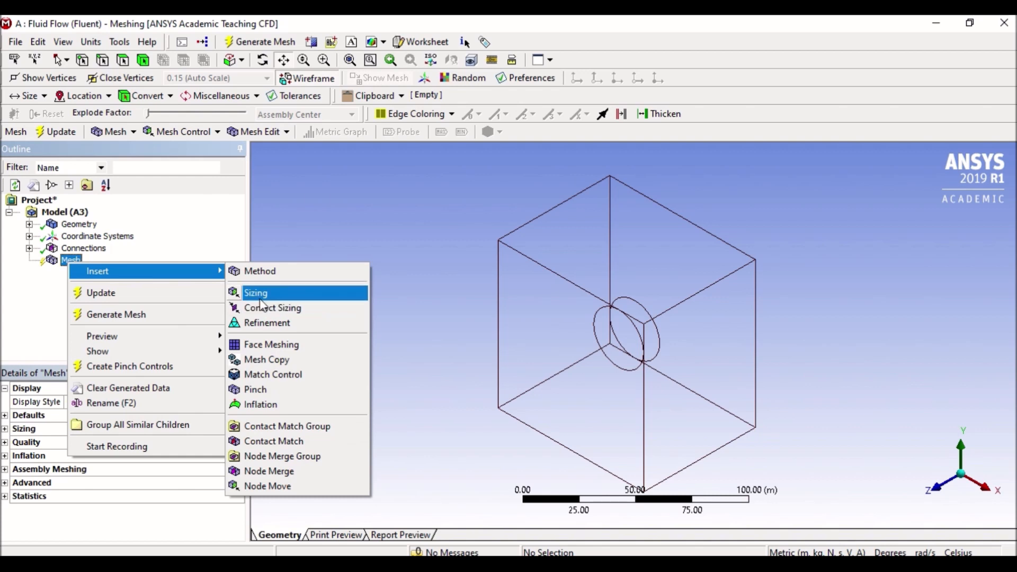
{"action": "left_click", "coordinate": [261, 271]}
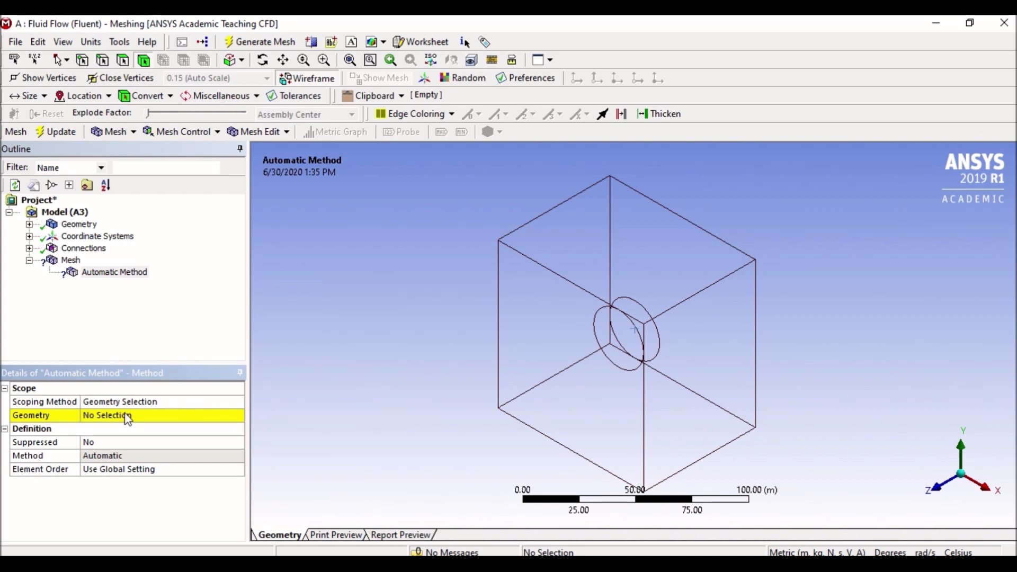
{"action": "left_click", "coordinate": [107, 417]}
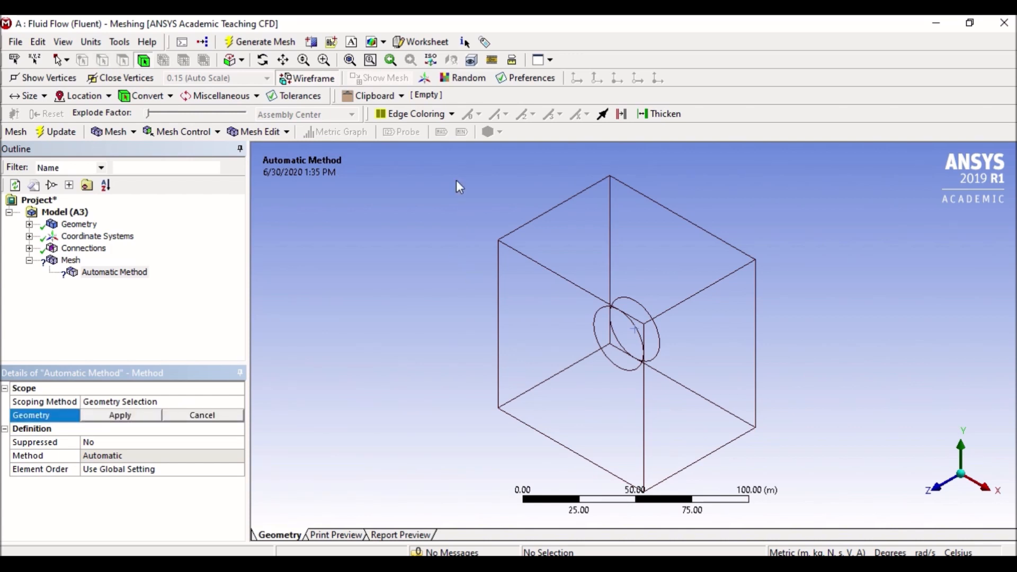
{"action": "left_click", "coordinate": [514, 263]}
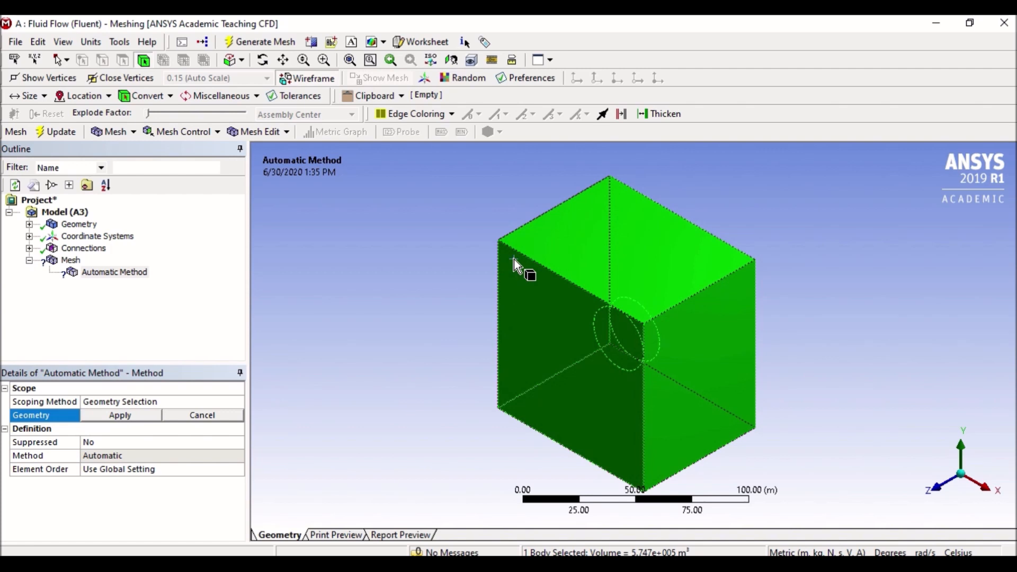
{"action": "left_click", "coordinate": [611, 317]}
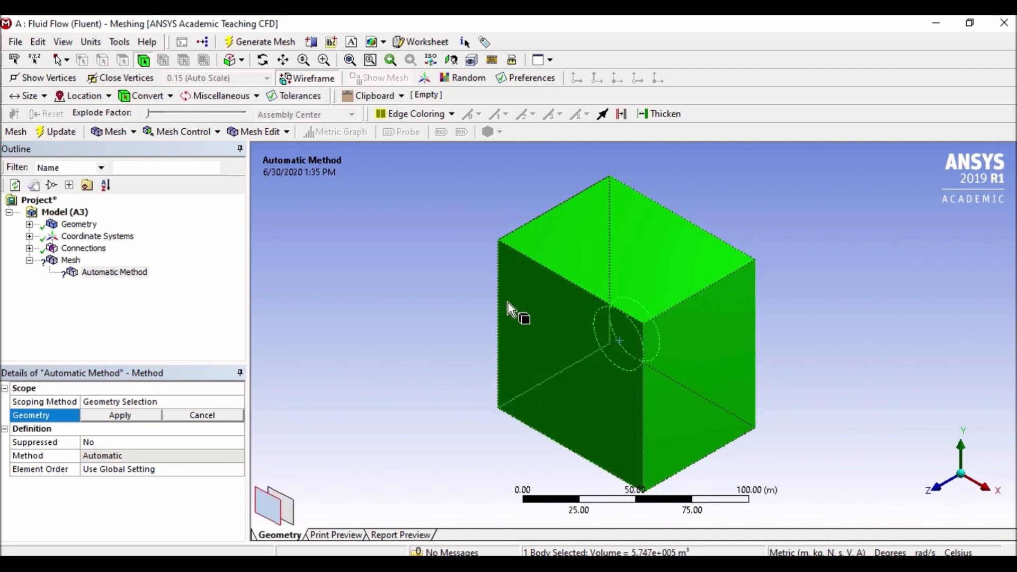
{"action": "left_click", "coordinate": [445, 270]}
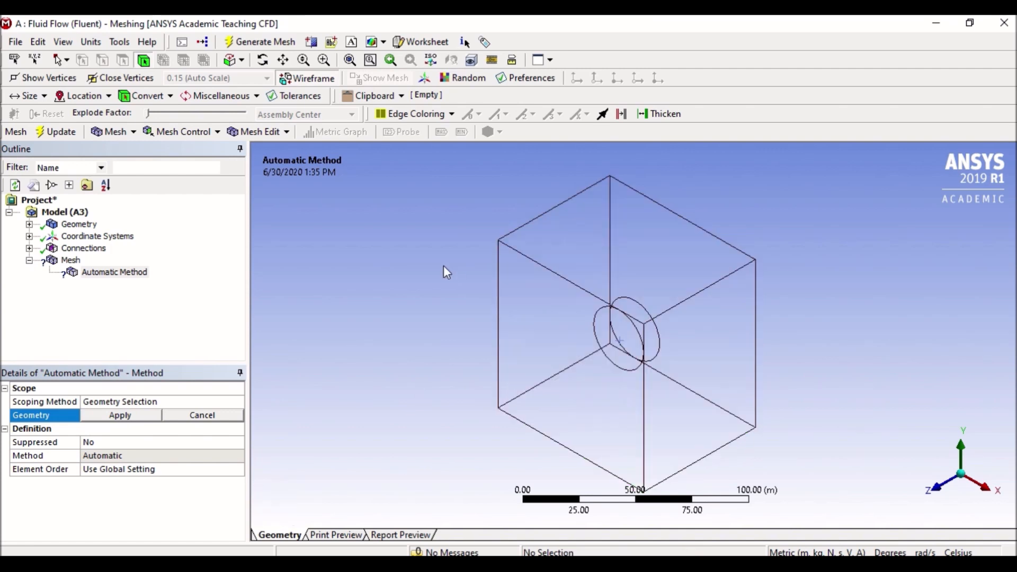
{"action": "left_click", "coordinate": [598, 349]}
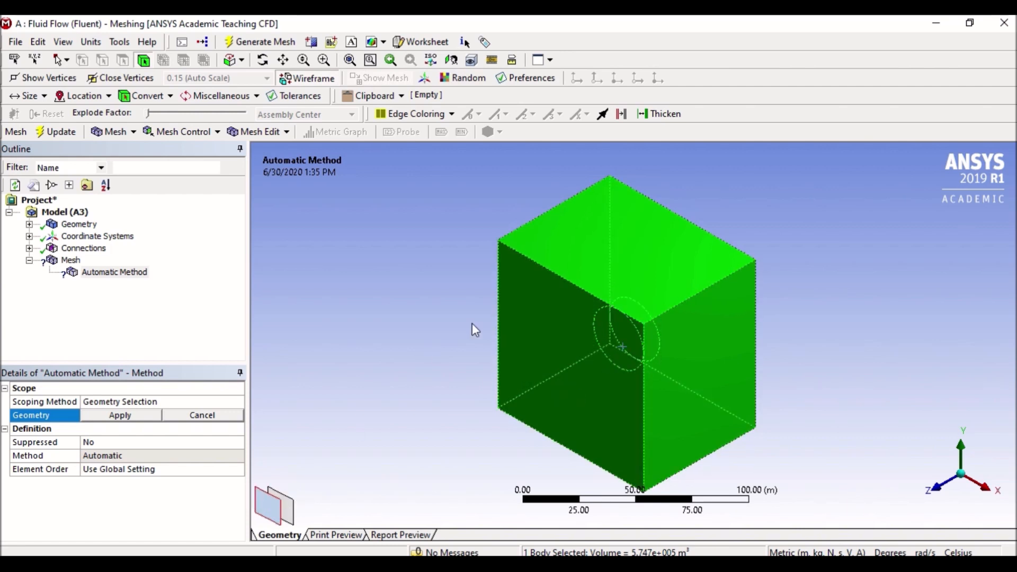
{"action": "left_click", "coordinate": [536, 310]}
{"action": "left_click", "coordinate": [631, 335]}
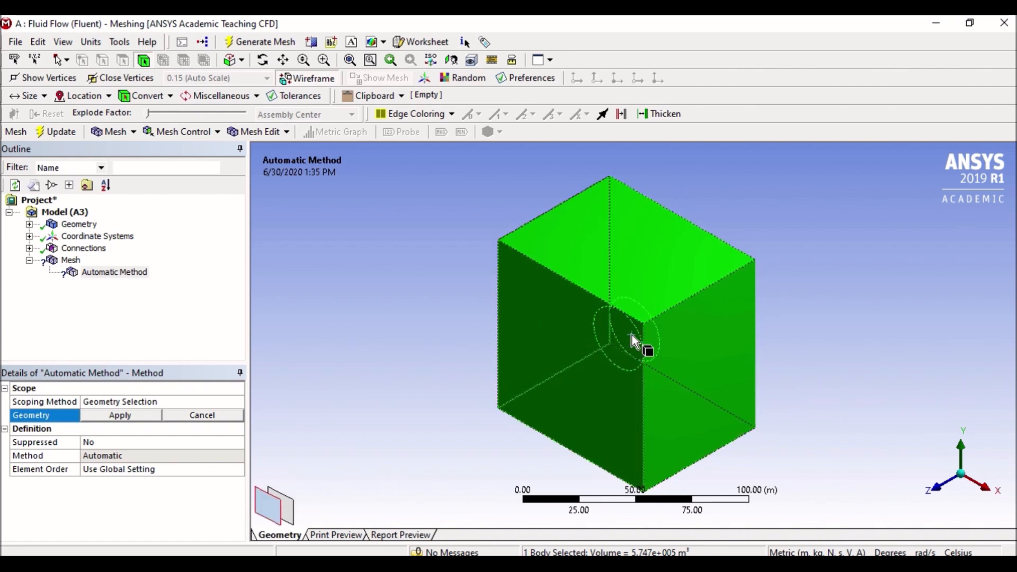
{"action": "left_click", "coordinate": [435, 340]}
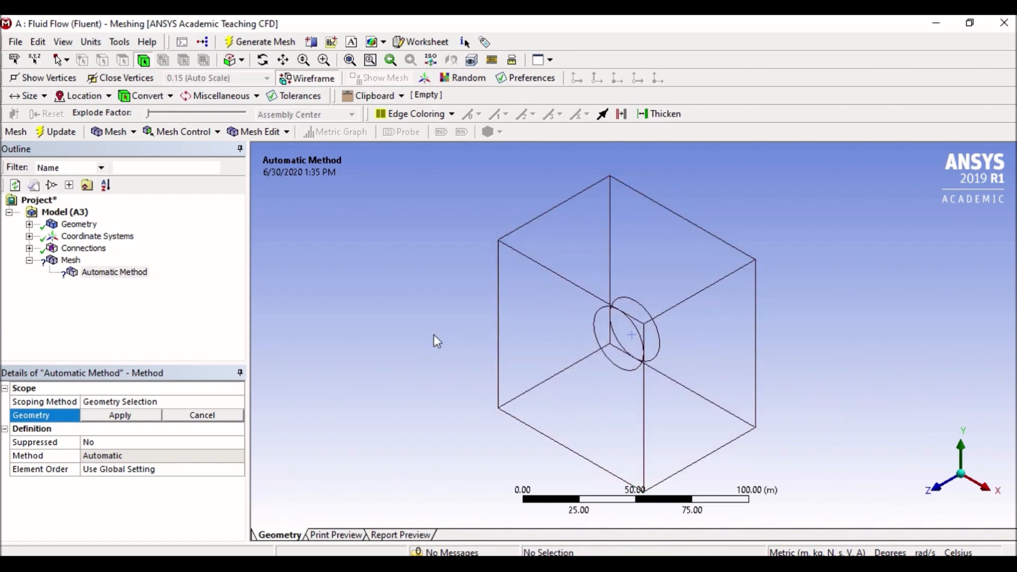
- Box-select both the outer block and the inner cylinder, and apply them as the method's geometry
{"action": "left_click", "coordinate": [67, 61]}
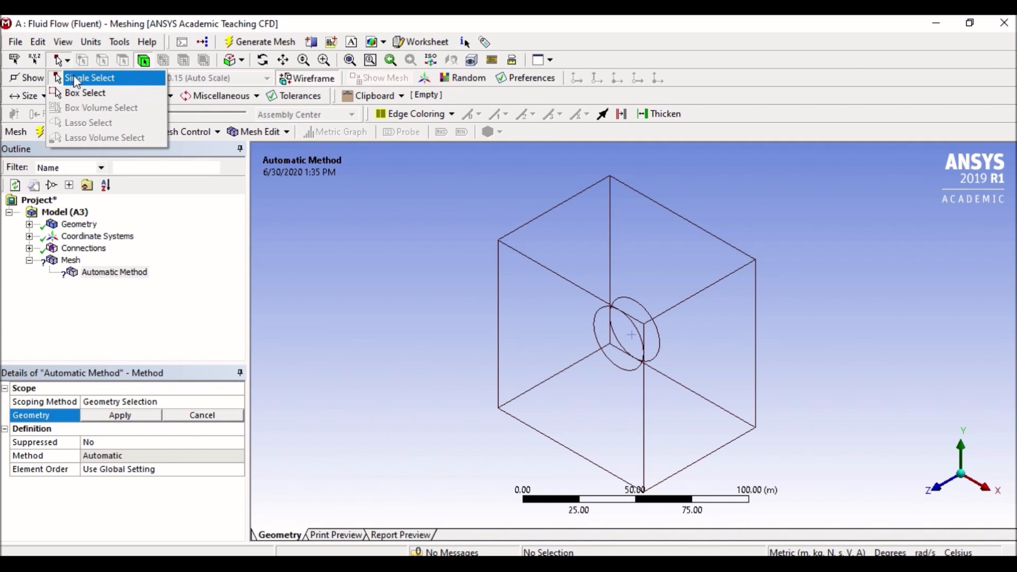
{"action": "left_click", "coordinate": [102, 99]}
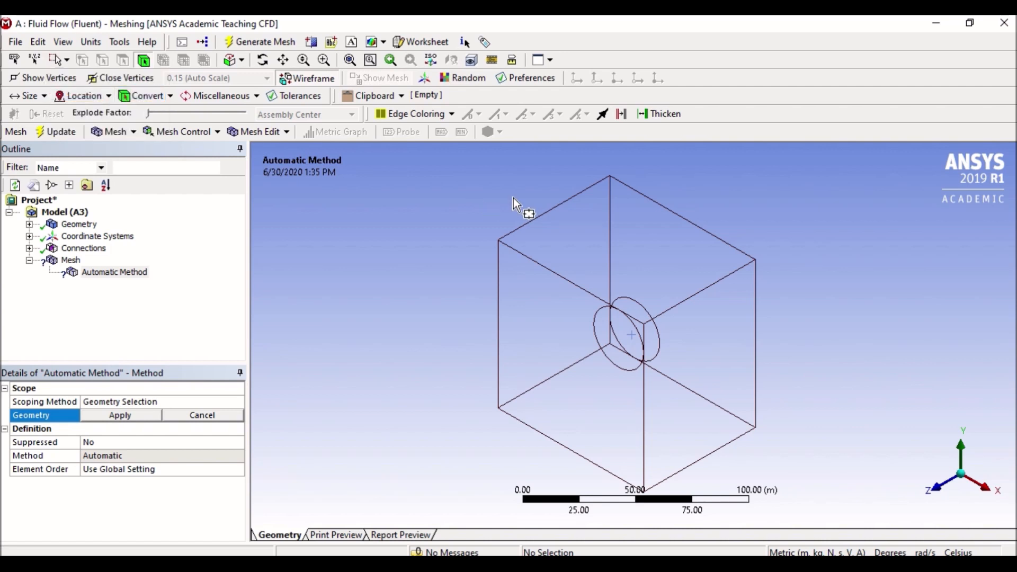
{"action": "left_click_drag", "start_coordinate": [439, 164], "coordinate": [839, 514]}
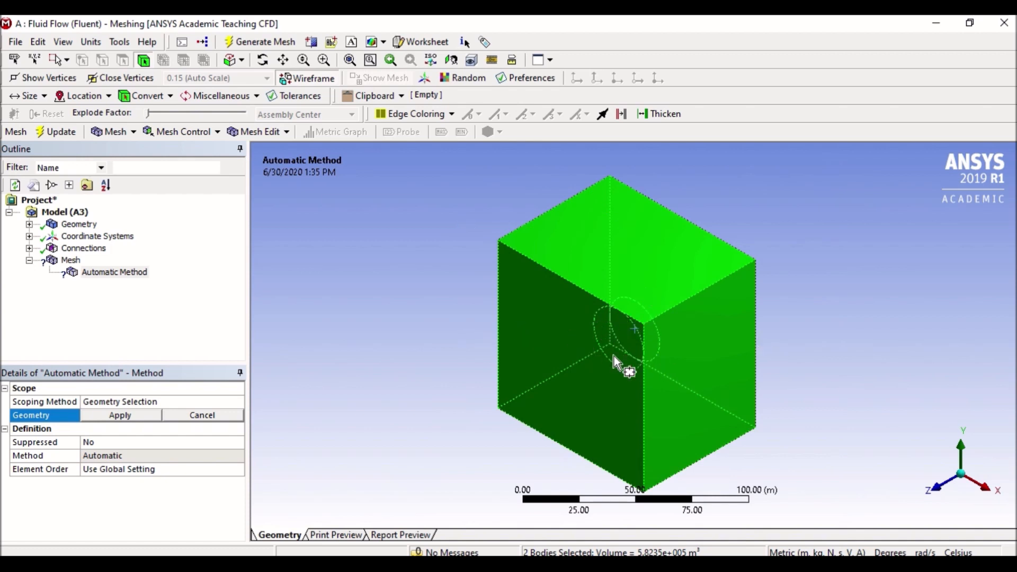
{"action": "left_click", "coordinate": [120, 416]}
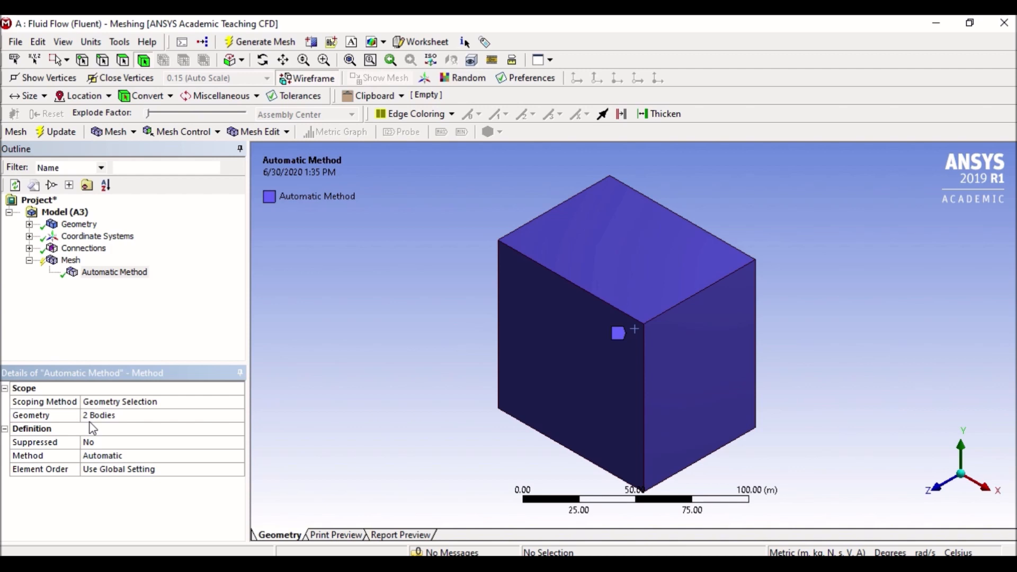
- Set the meshing method for the two bodies to Hex Dominant
{"action": "left_click", "coordinate": [111, 456]}
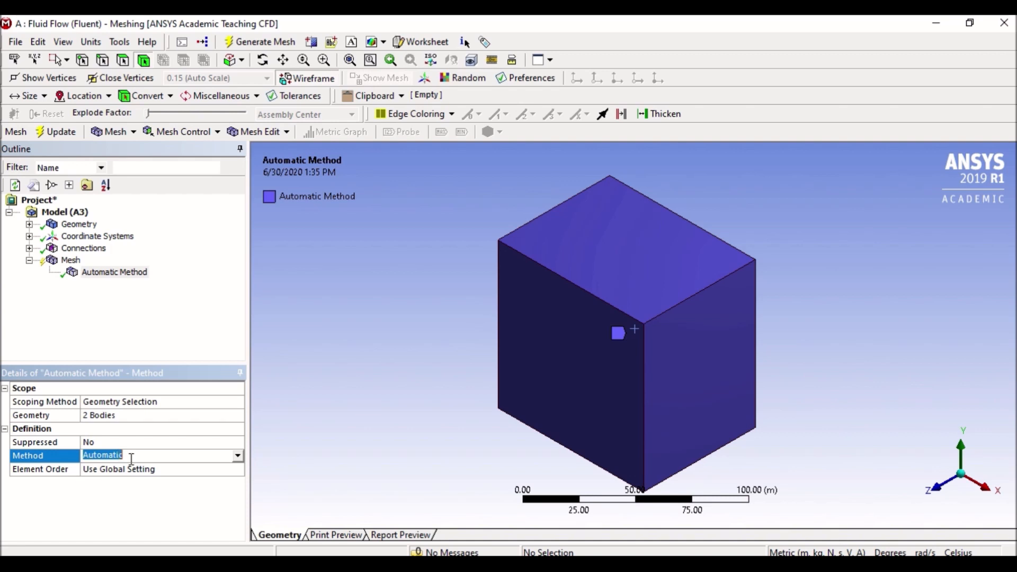
{"action": "left_click", "coordinate": [237, 457]}
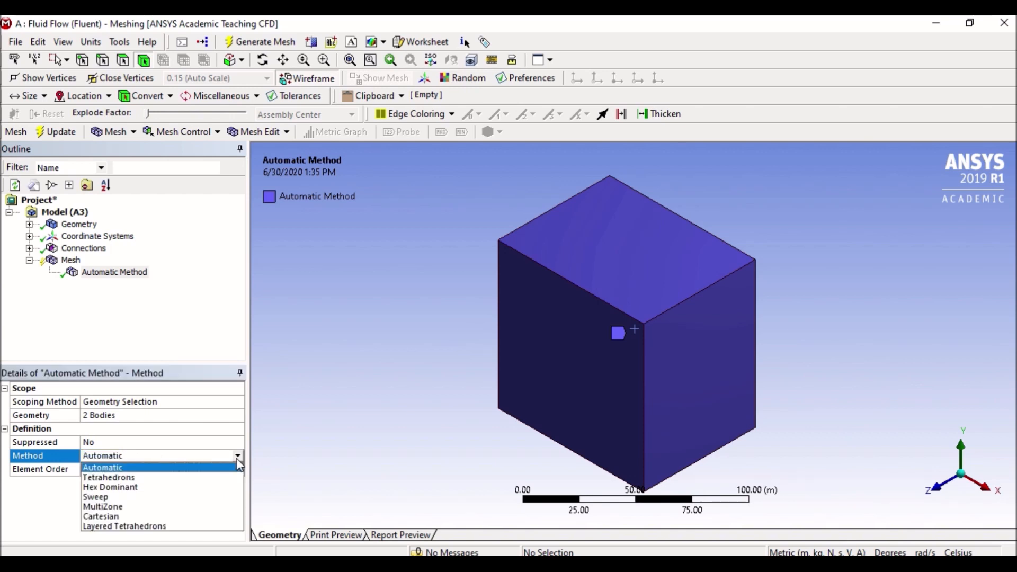
{"action": "left_click", "coordinate": [139, 487]}
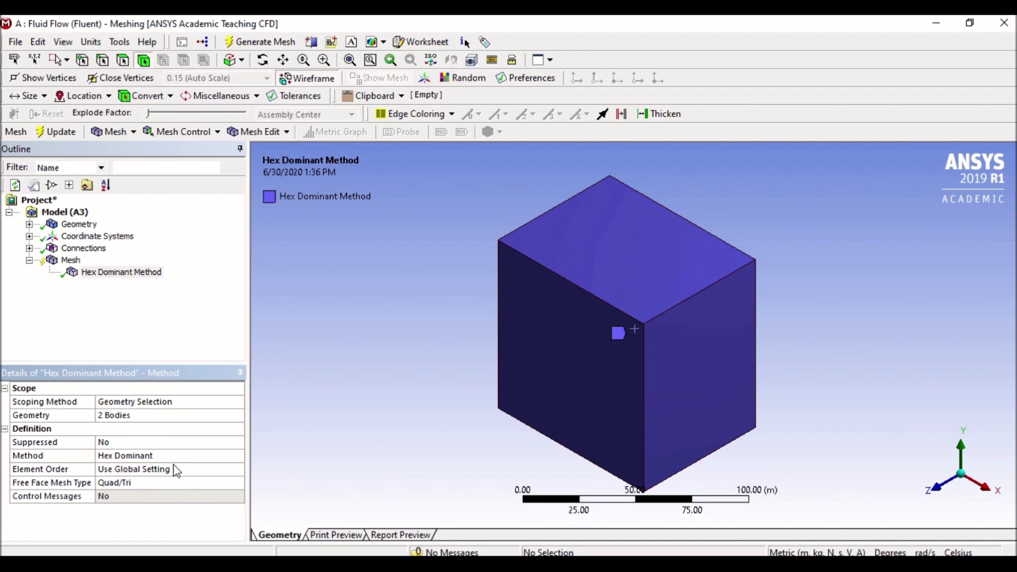
- Generate the mesh with the Hex Dominant method and dismiss the firewall alert for ansmeshingserver
{"action": "right_click", "coordinate": [72, 266]}
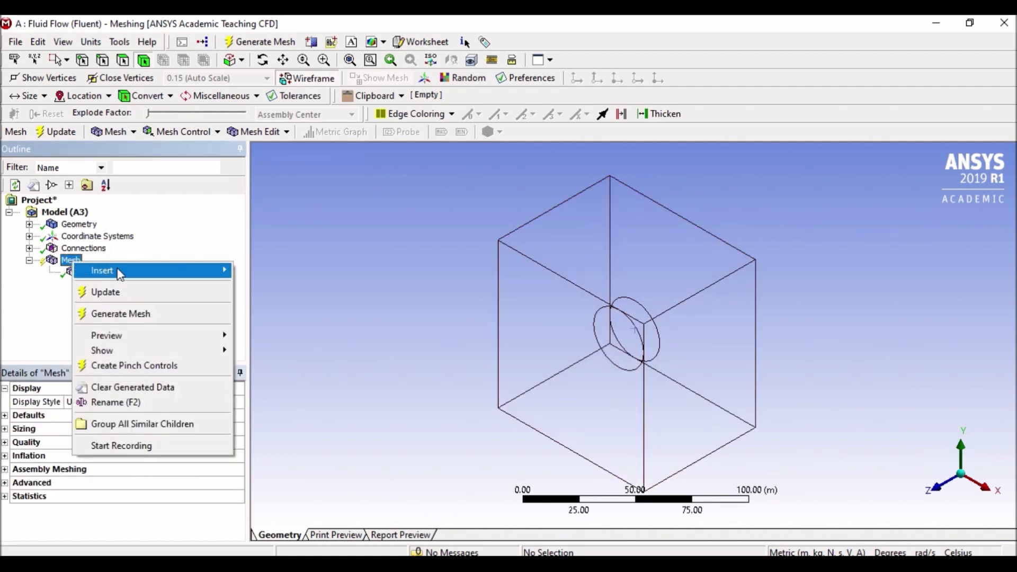
{"action": "left_click", "coordinate": [140, 315]}
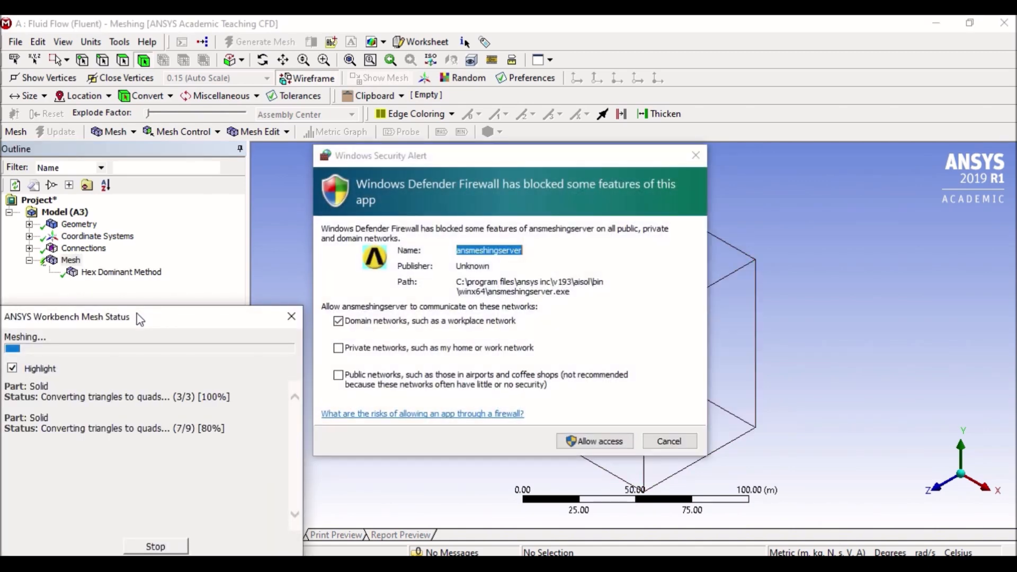
{"action": "left_click", "coordinate": [588, 441]}
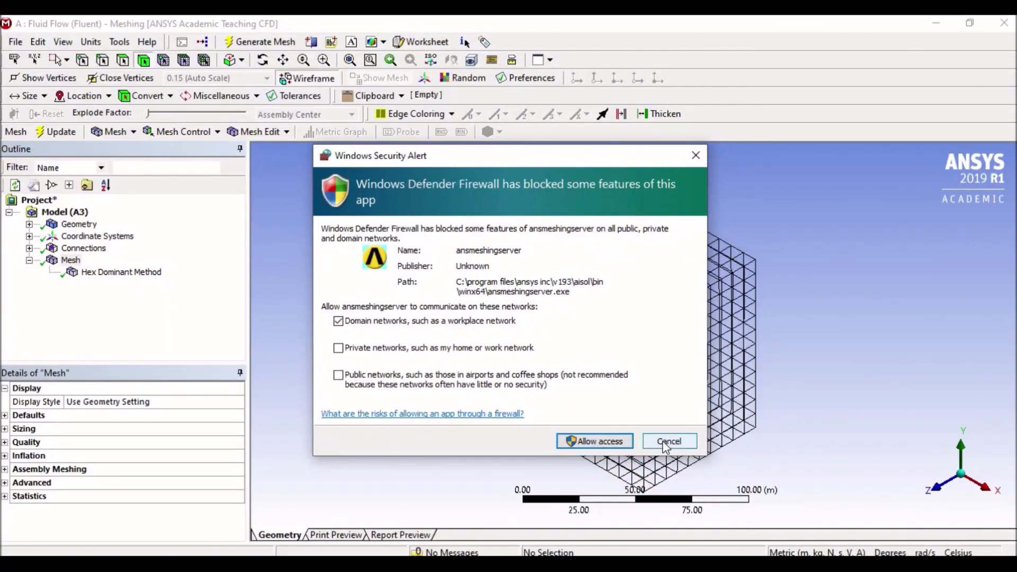
{"action": "left_click", "coordinate": [663, 442]}
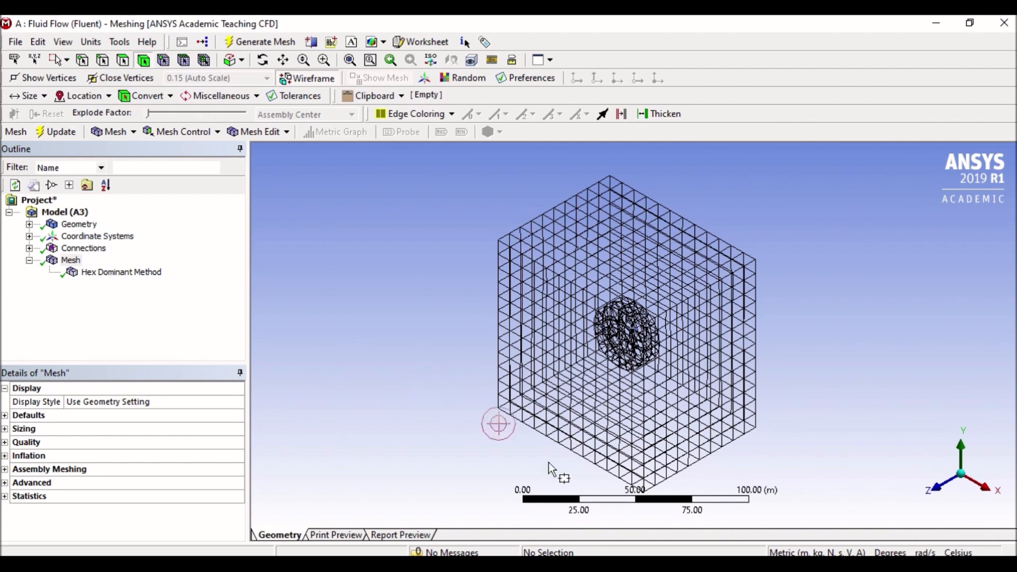
- Examine the generated mesh face-on and at an angle, comparing the cells of the outer block with those of the inner cylinder
{"action": "left_click", "coordinate": [935, 494]}
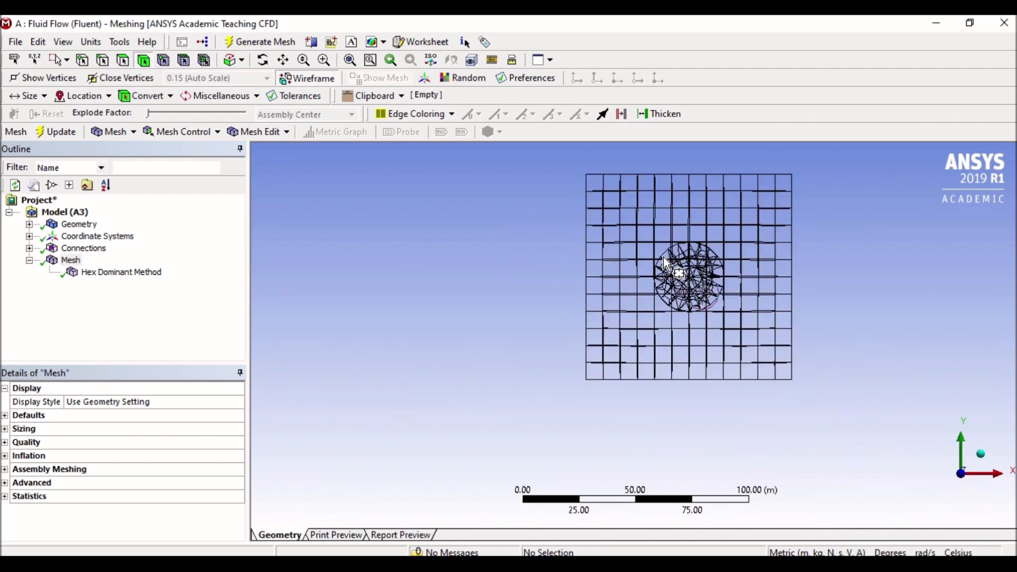
{"action": "scroll", "coordinate": [663, 342], "scroll_direction": "up", "scroll_amount": 6}
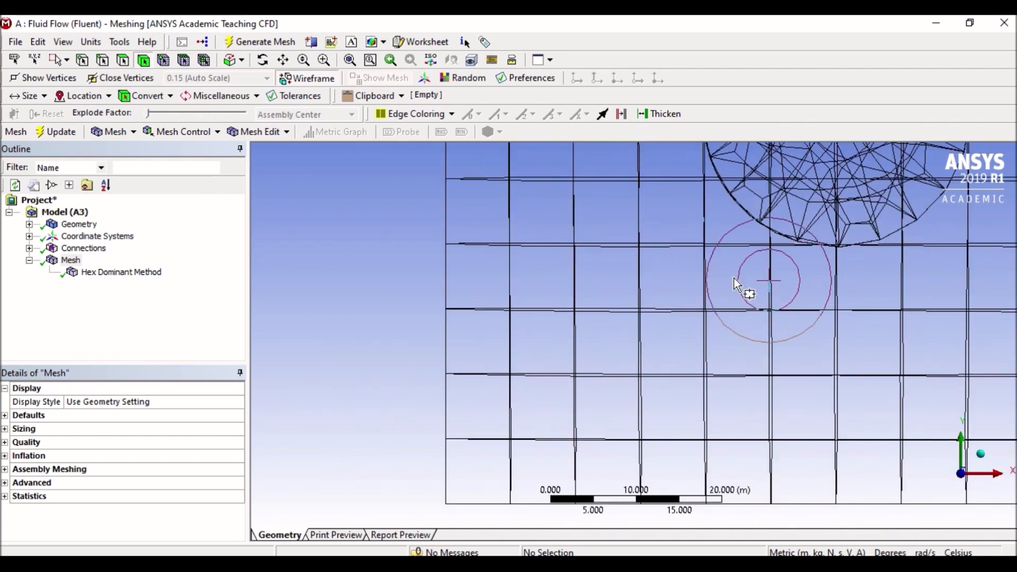
{"action": "scroll", "coordinate": [580, 349], "scroll_direction": "up", "scroll_amount": 2}
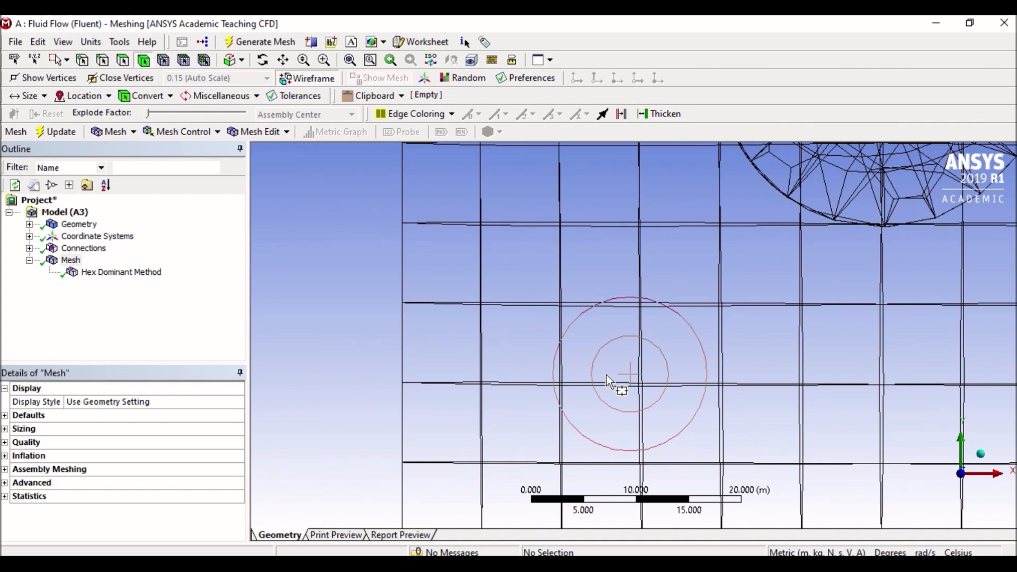
{"action": "scroll", "coordinate": [606, 375], "scroll_direction": "down", "scroll_amount": 4}
{"action": "scroll", "coordinate": [606, 375], "scroll_direction": "down", "scroll_amount": 1}
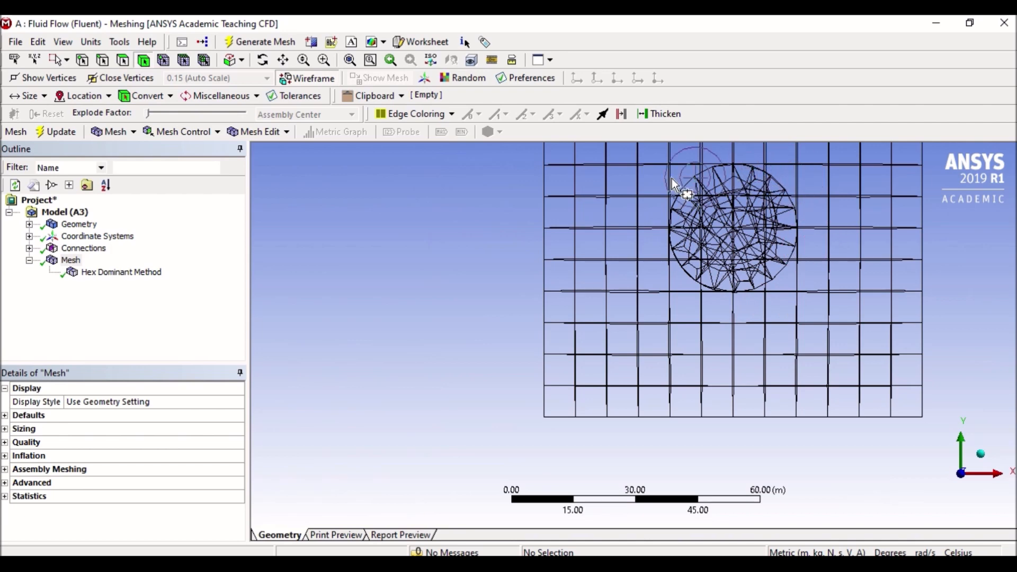
{"action": "left_click", "coordinate": [284, 60]}
{"action": "left_click_drag", "start_coordinate": [853, 236], "coordinate": [737, 306]}
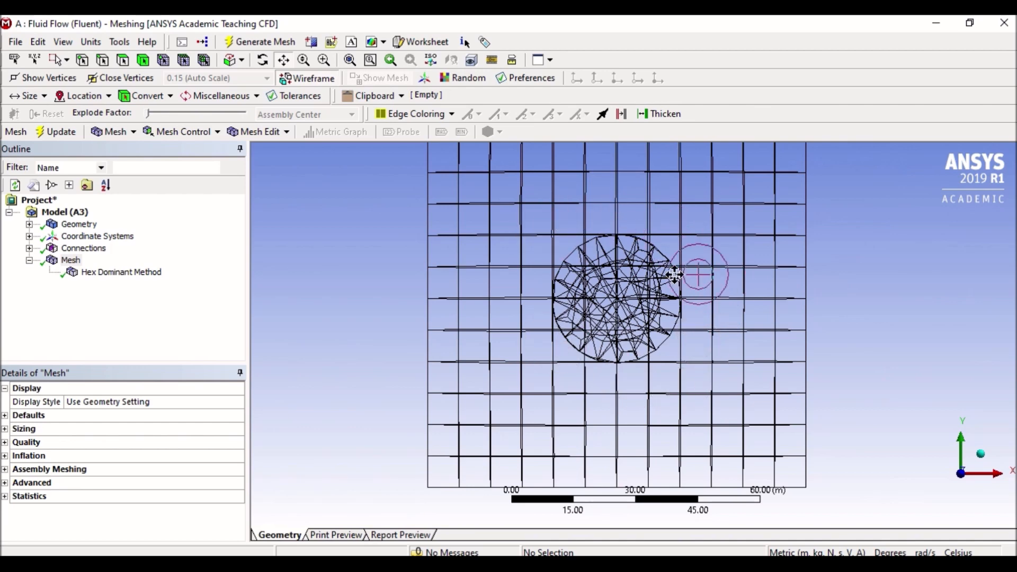
{"action": "scroll", "coordinate": [674, 275], "scroll_direction": "up", "scroll_amount": 3}
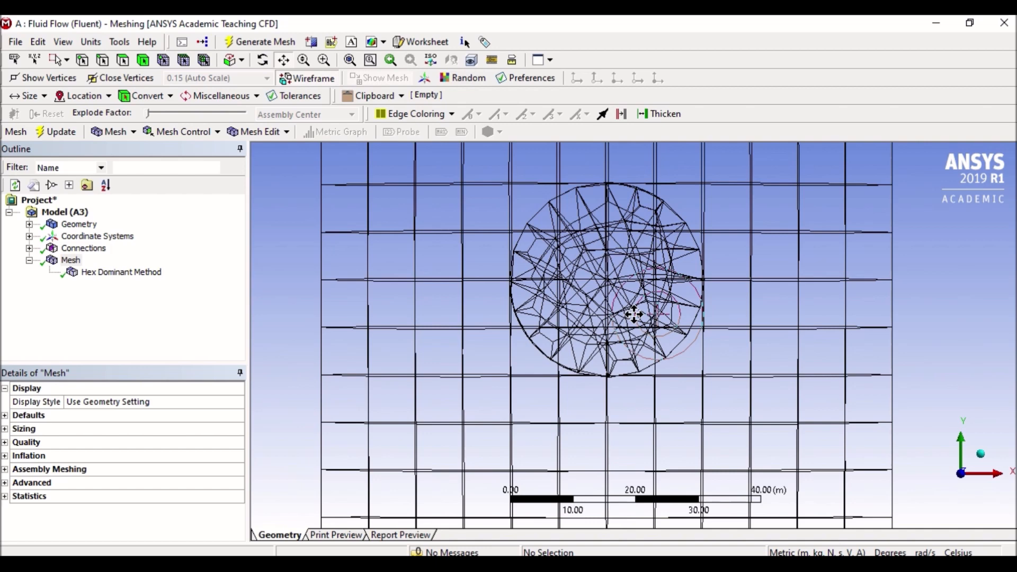
{"action": "scroll", "coordinate": [634, 314], "scroll_direction": "down", "scroll_amount": 3}
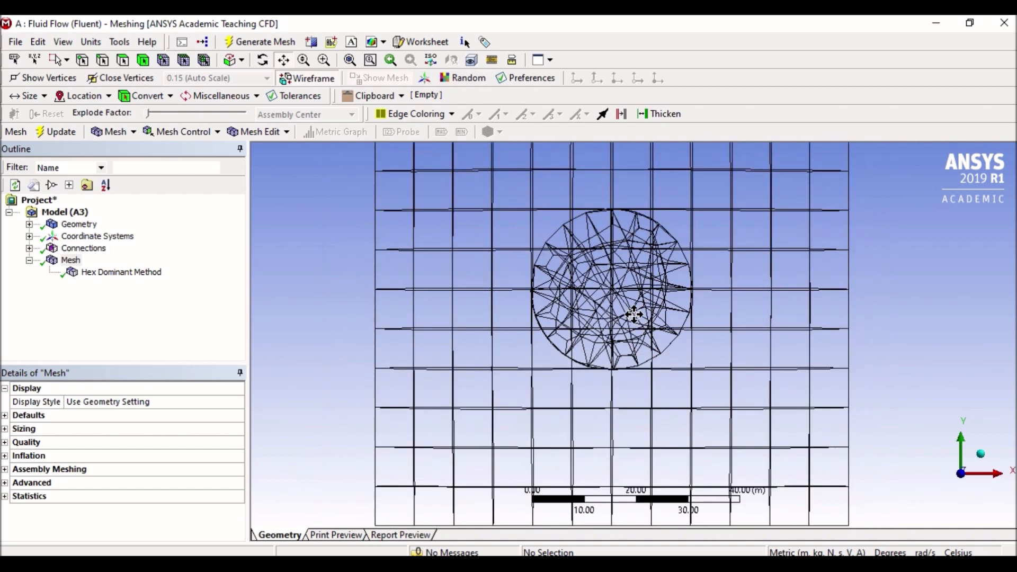
{"action": "scroll", "coordinate": [658, 318], "scroll_direction": "down", "scroll_amount": 1}
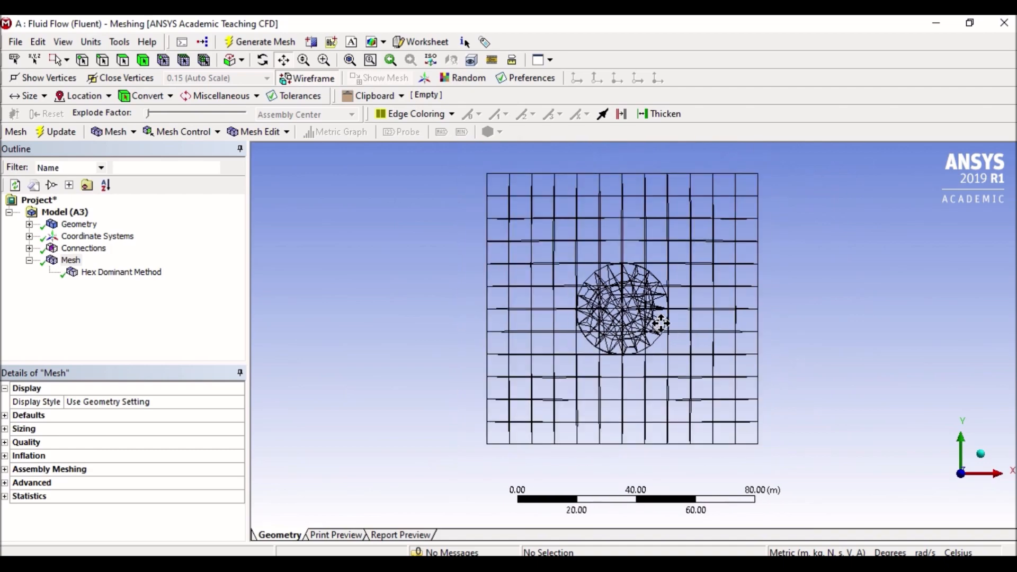
{"action": "middle_click_drag", "start_coordinate": [720, 313], "coordinate": [652, 336]}
{"action": "scroll", "coordinate": [652, 337], "scroll_direction": "down", "scroll_amount": 1}
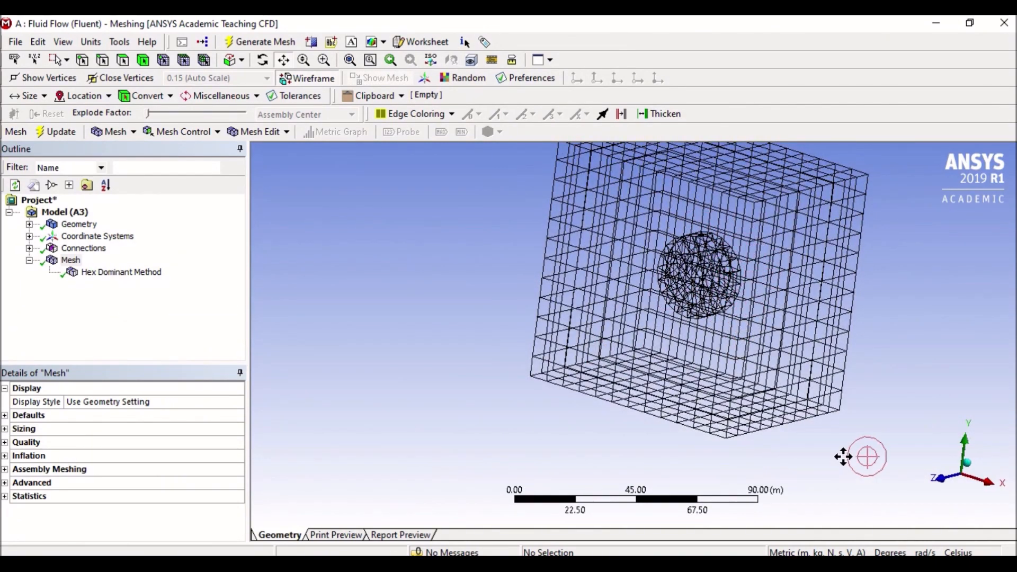
- Show the mesh statistics for nodes and elements, and view the whole mesh isometrically
{"action": "left_click", "coordinate": [5, 496]}
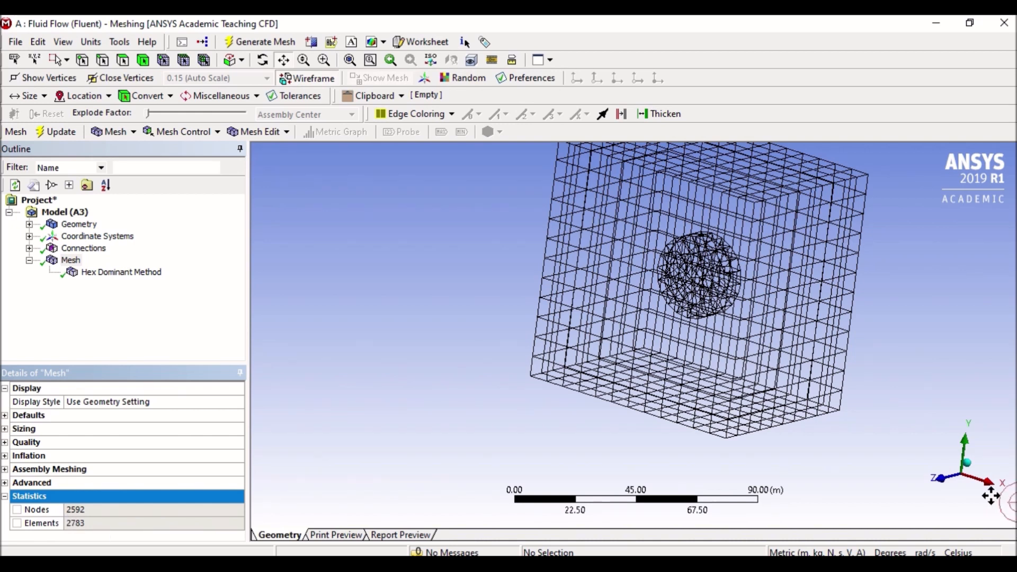
{"action": "left_click", "coordinate": [974, 468]}
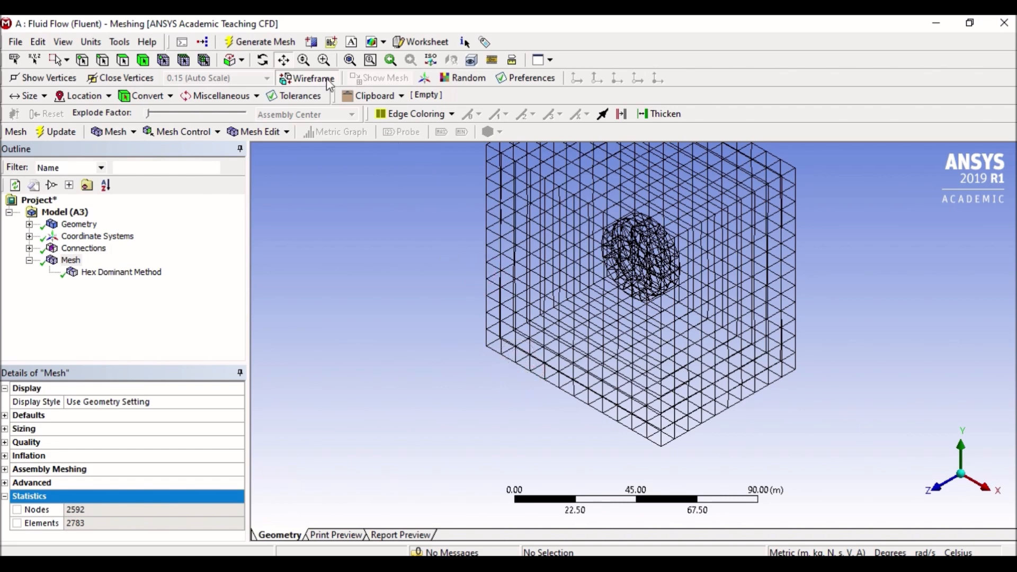
{"action": "left_click_drag", "start_coordinate": [538, 252], "coordinate": [540, 317]}
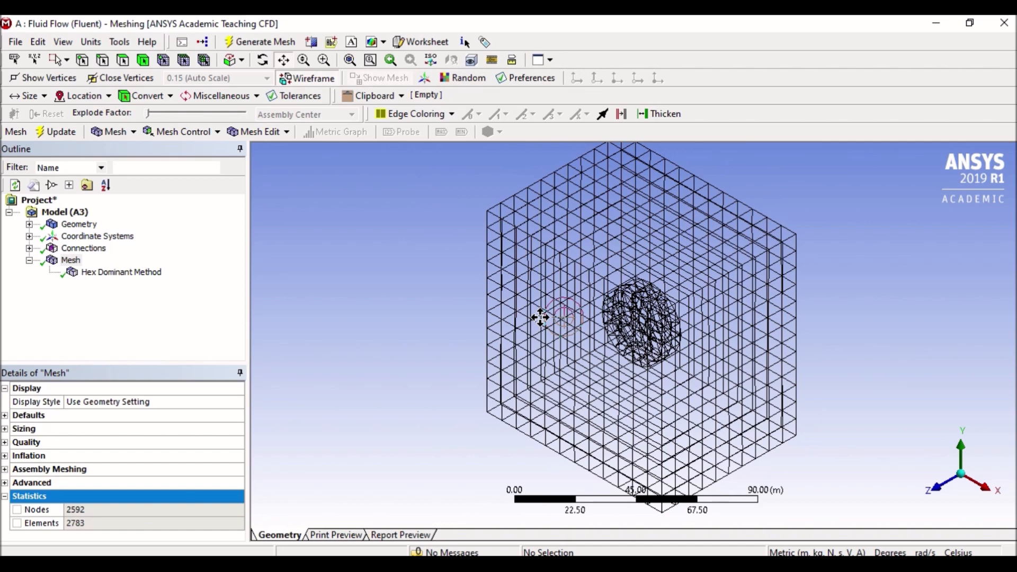
{"action": "left_click_drag", "start_coordinate": [540, 317], "coordinate": [504, 298]}
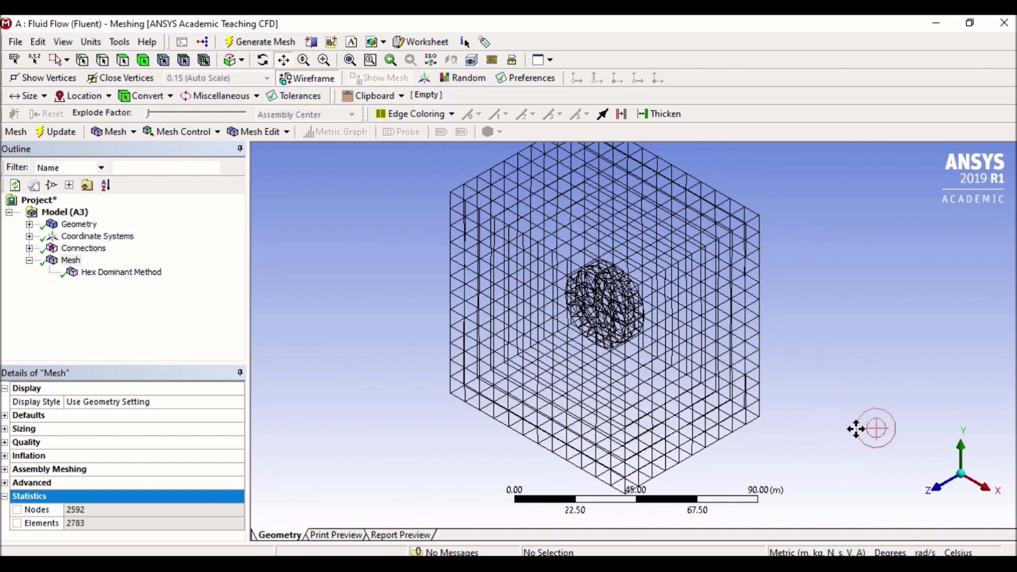
- View the mesh face-on and check the default element size in the mesh's sizing and default settings
{"action": "left_click", "coordinate": [936, 491]}
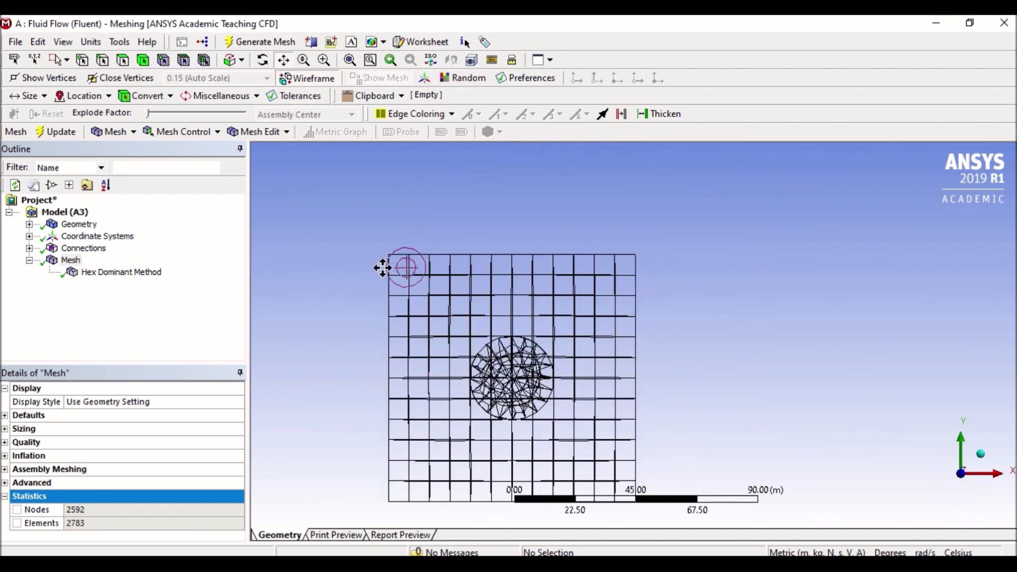
{"action": "left_click", "coordinate": [5, 429]}
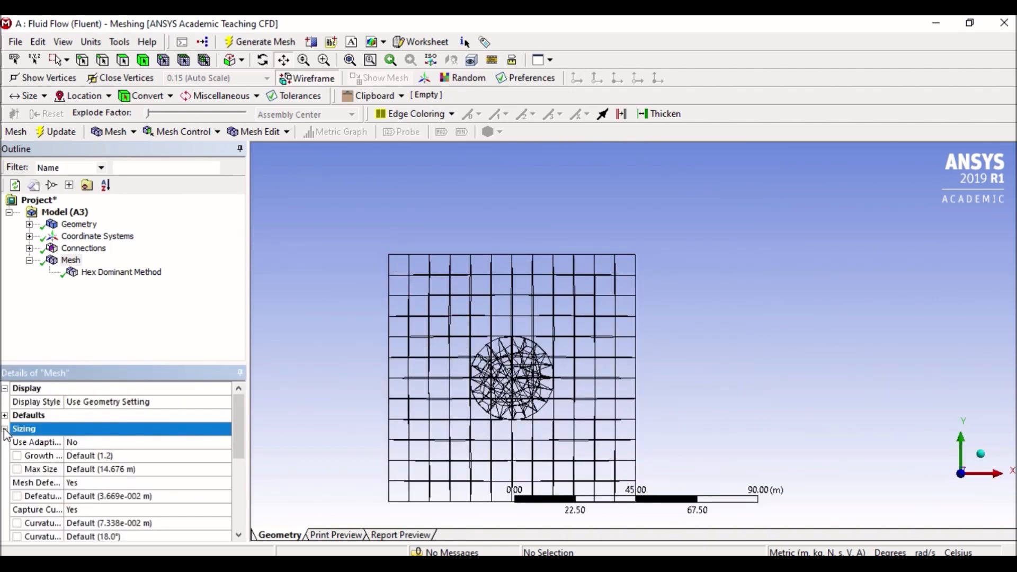
{"action": "left_click", "coordinate": [5, 429]}
{"action": "left_click", "coordinate": [5, 415]}
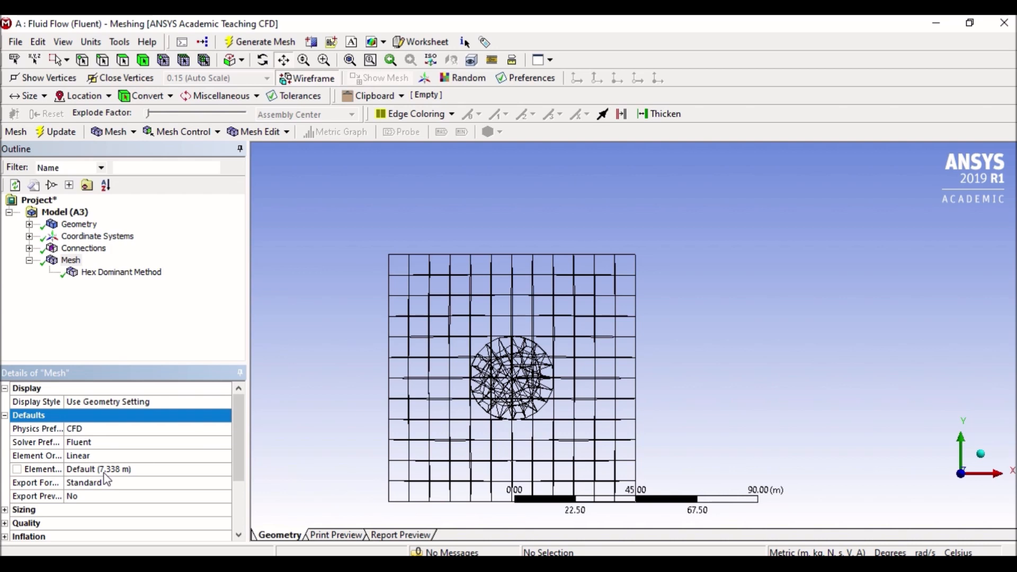
{"action": "left_click_drag", "start_coordinate": [502, 338], "coordinate": [584, 269]}
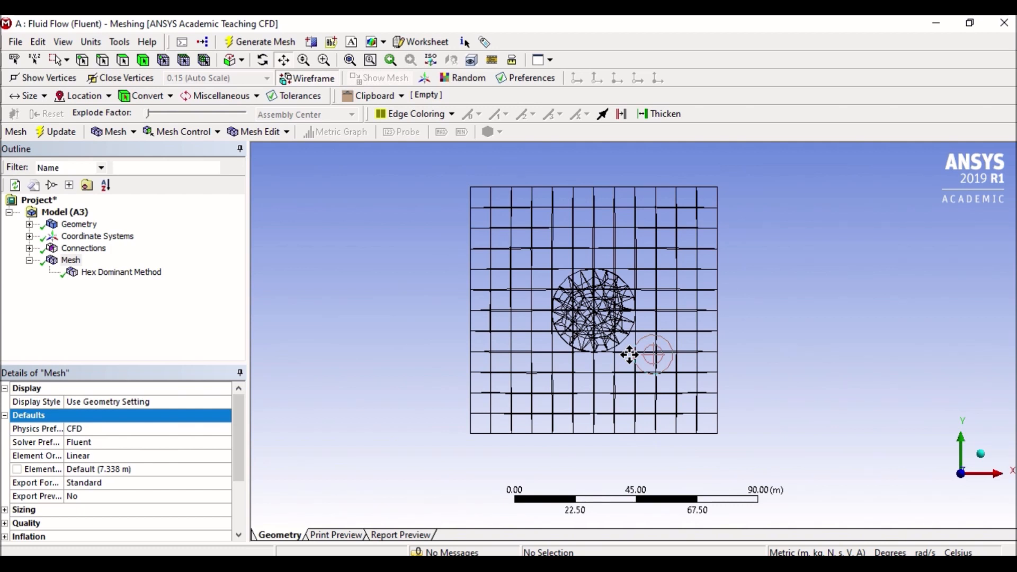
{"action": "left_click", "coordinate": [2, 417]}
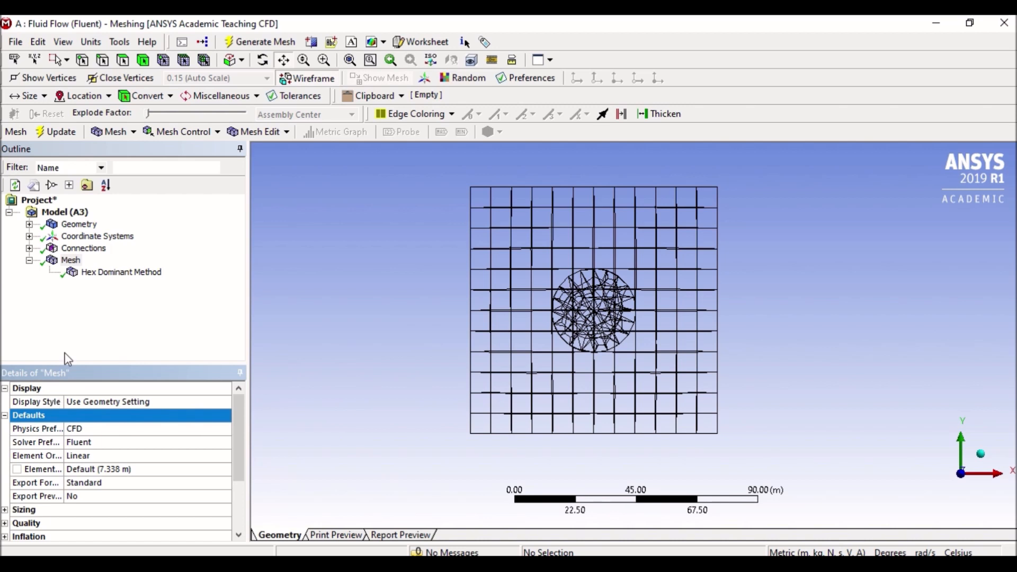
- Insert a sizing control under the mesh and scope it to both bodies, the outer block and the inner cylinder
{"action": "right_click", "coordinate": [74, 262]}
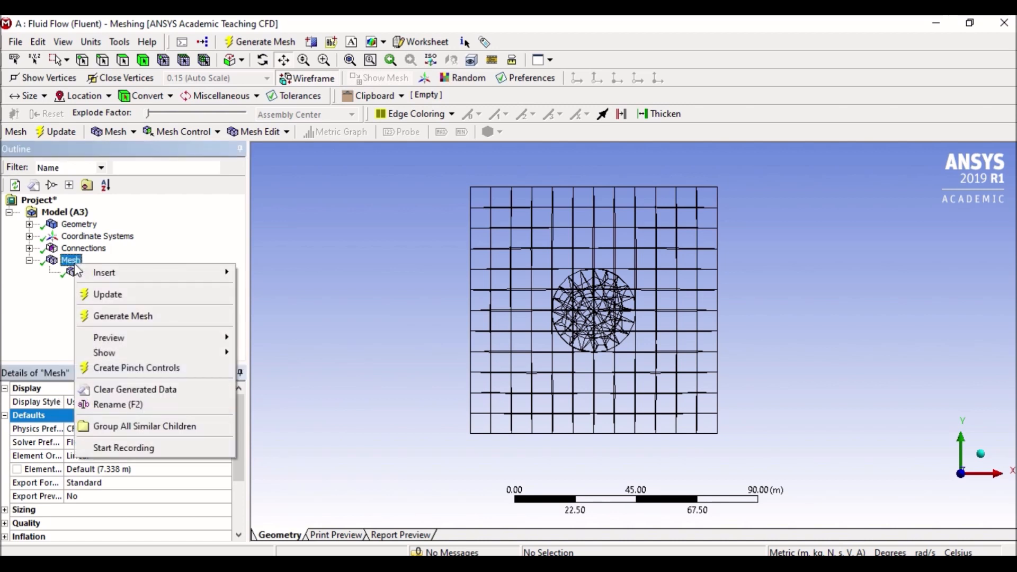
{"action": "mouse_move", "coordinate": [114, 276]}
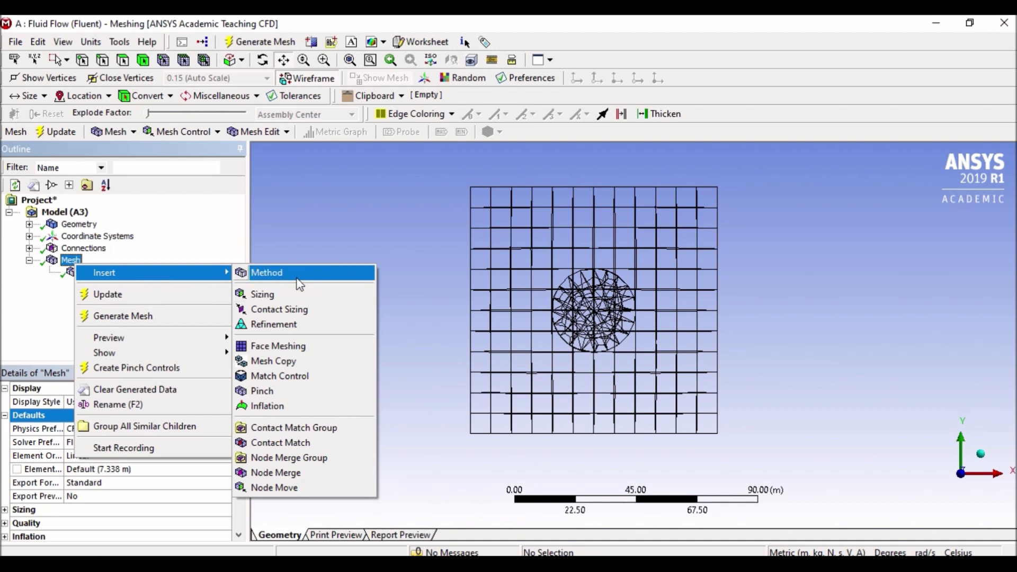
{"action": "left_click", "coordinate": [275, 295]}
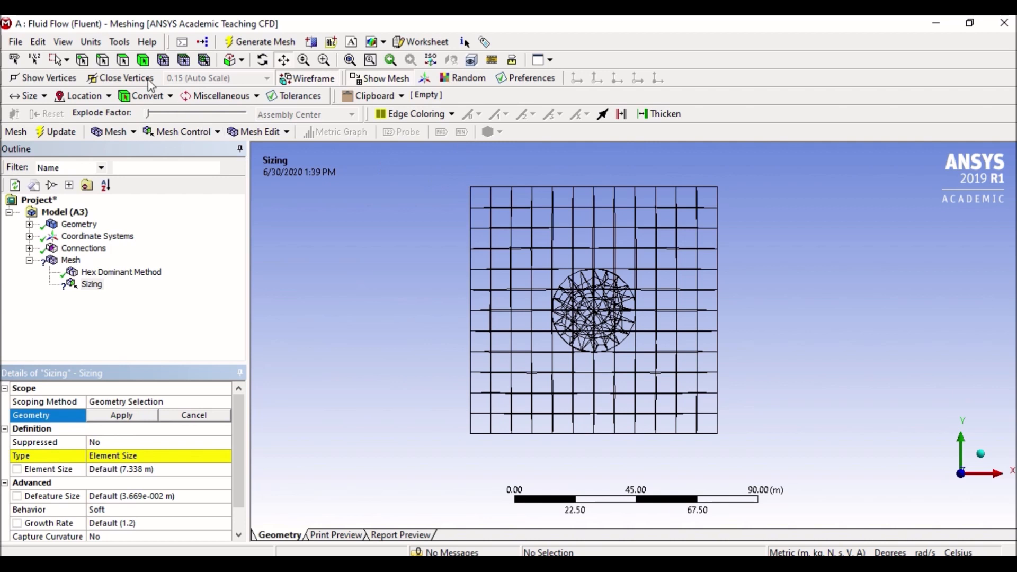
{"action": "left_click", "coordinate": [66, 59]}
{"action": "left_click", "coordinate": [85, 96]}
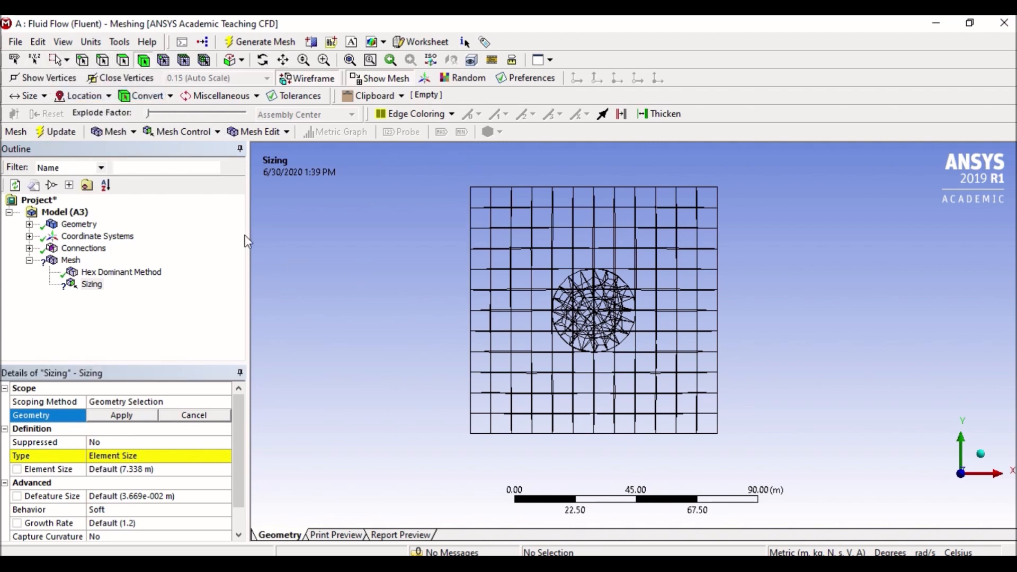
{"action": "left_click_drag", "start_coordinate": [421, 171], "coordinate": [826, 458]}
{"action": "left_click", "coordinate": [138, 415]}
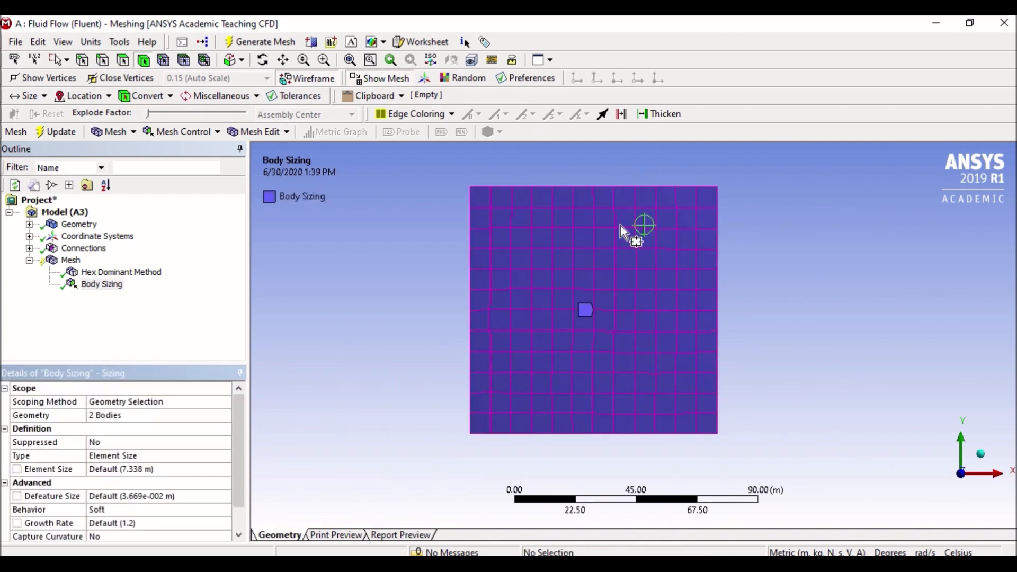
- Set the body sizing's element size to 1 m
{"action": "left_click", "coordinate": [106, 469]}
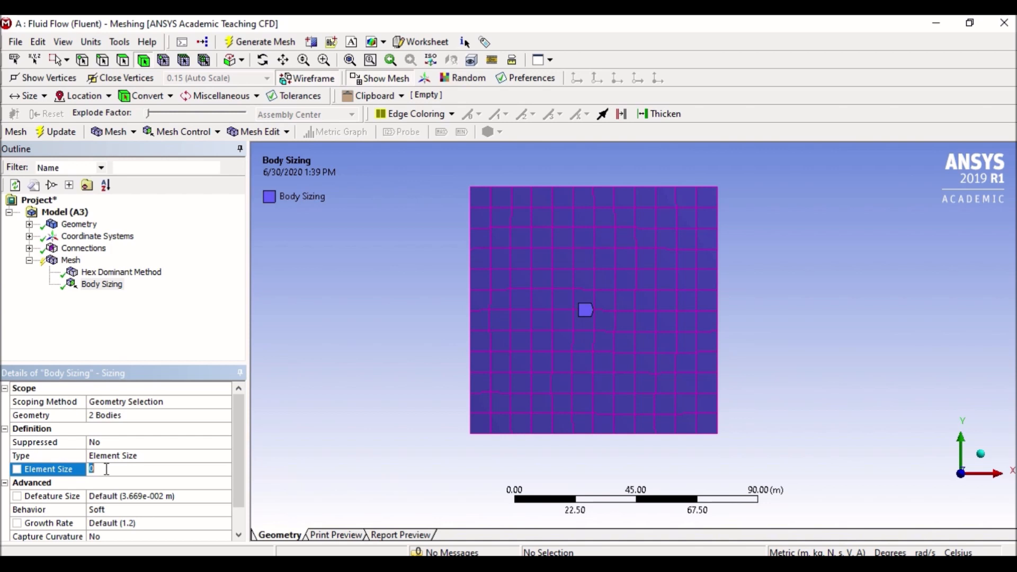
{"action": "type", "text": "1"}
{"action": "key", "text": "Return"}
- Regenerate the mesh with the new body sizing applied and view the model at an angle while it is processed
{"action": "left_click", "coordinate": [71, 260]}
{"action": "right_click", "coordinate": [72, 261]}
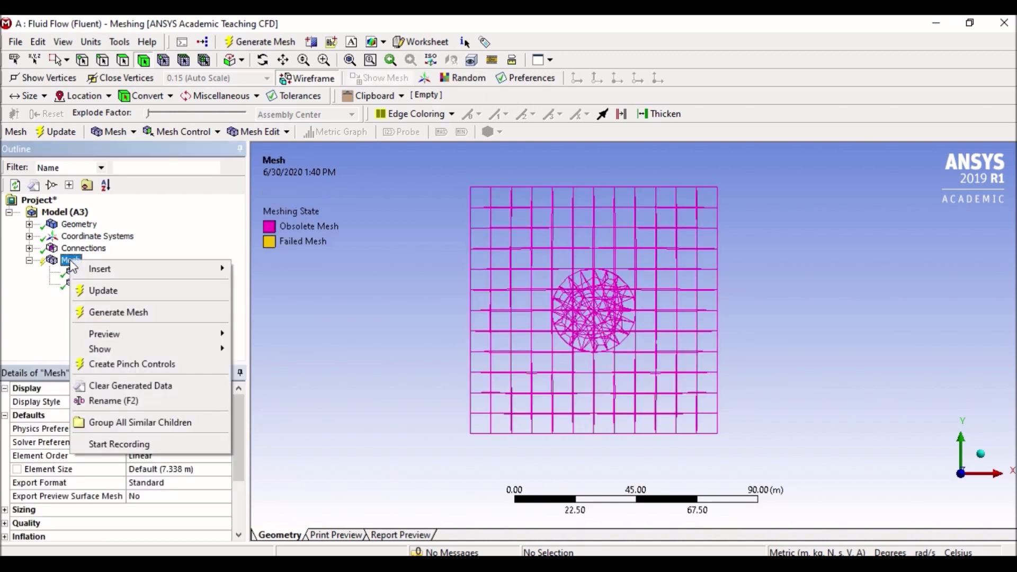
{"action": "left_click", "coordinate": [111, 317]}
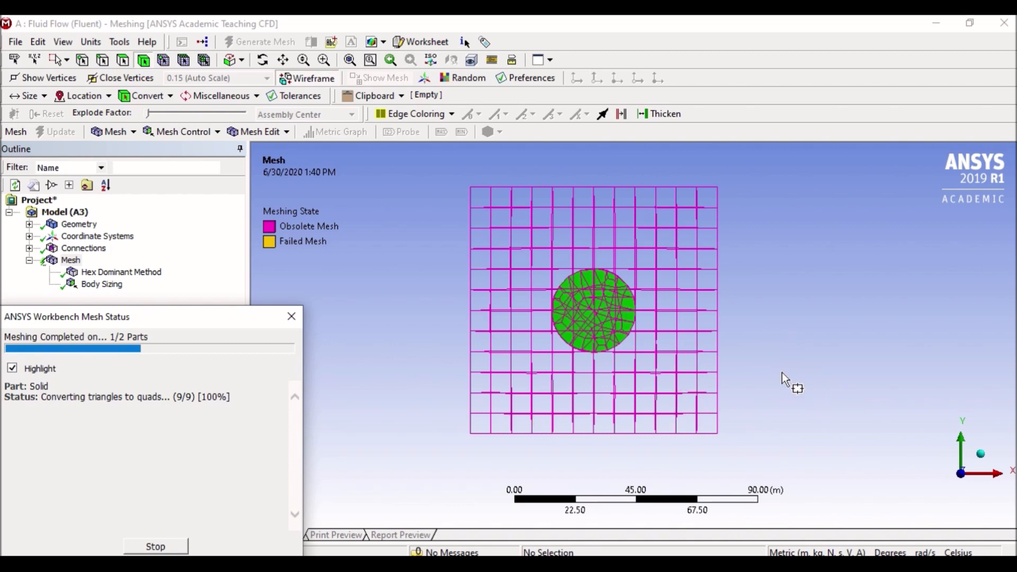
{"action": "middle_click_drag", "start_coordinate": [782, 373], "coordinate": [544, 391]}
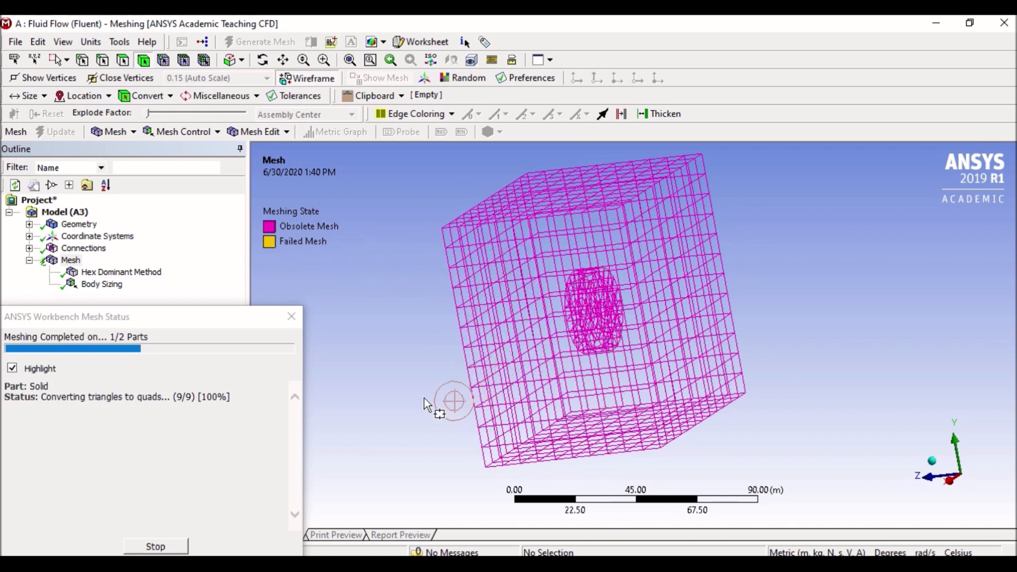
{"action": "middle_click_drag", "start_coordinate": [419, 386], "coordinate": [370, 367]}
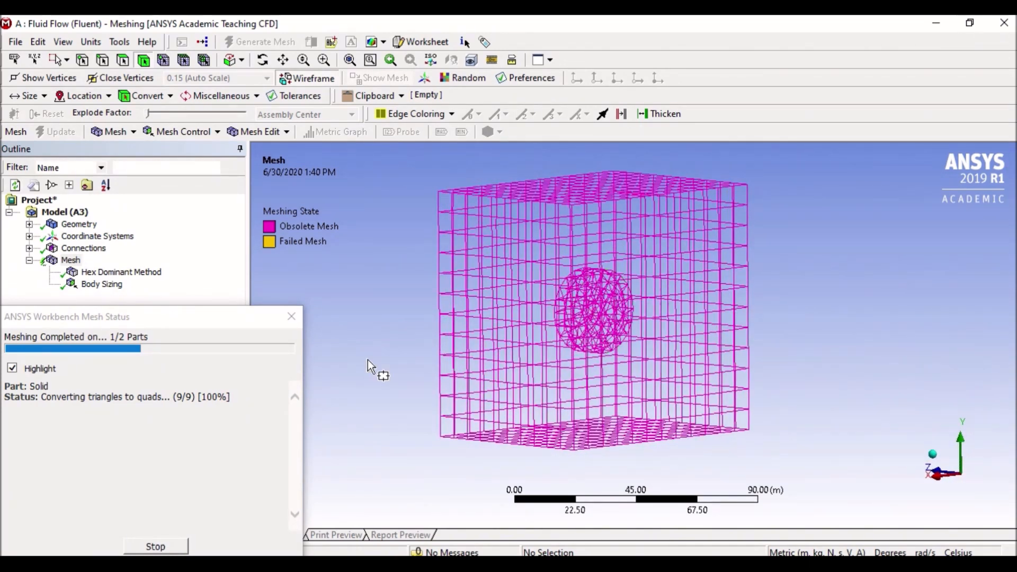